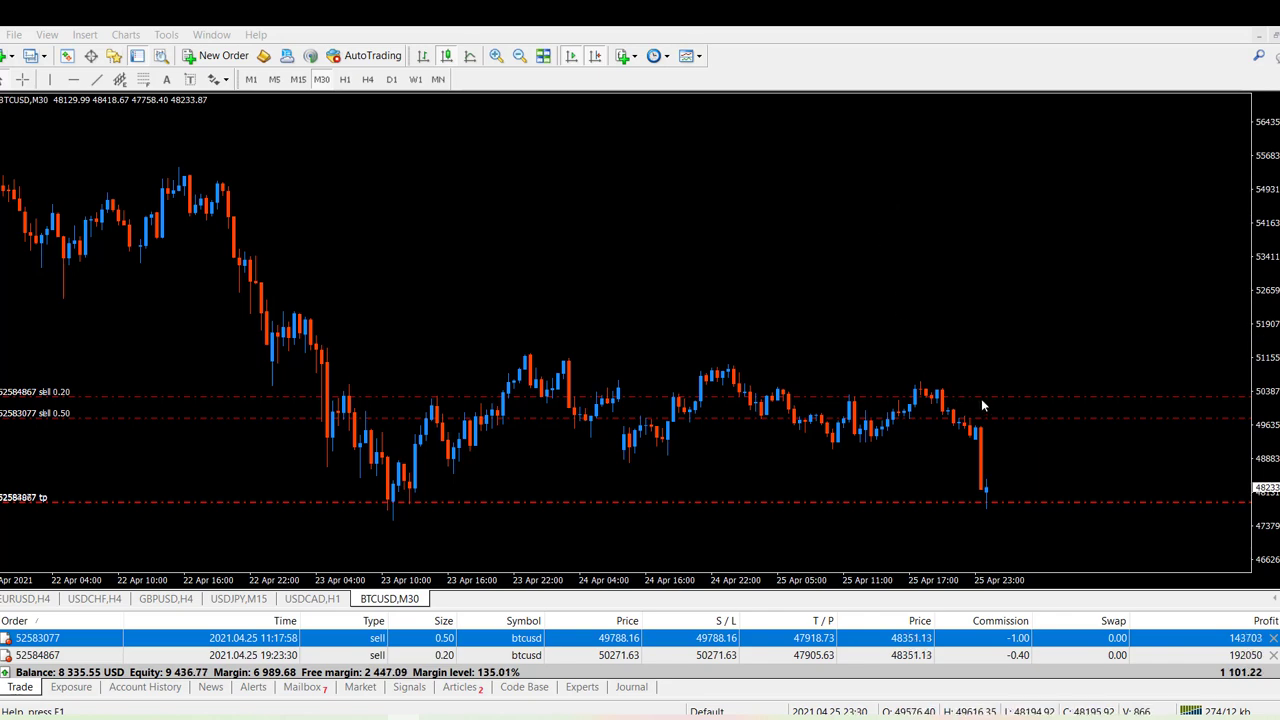
Raise the 0.20-lot and 0.50-lot BTCUSD sells' stop losses above entry, to 50741.30 and 50956.98.
drag(977, 394, 978, 380)
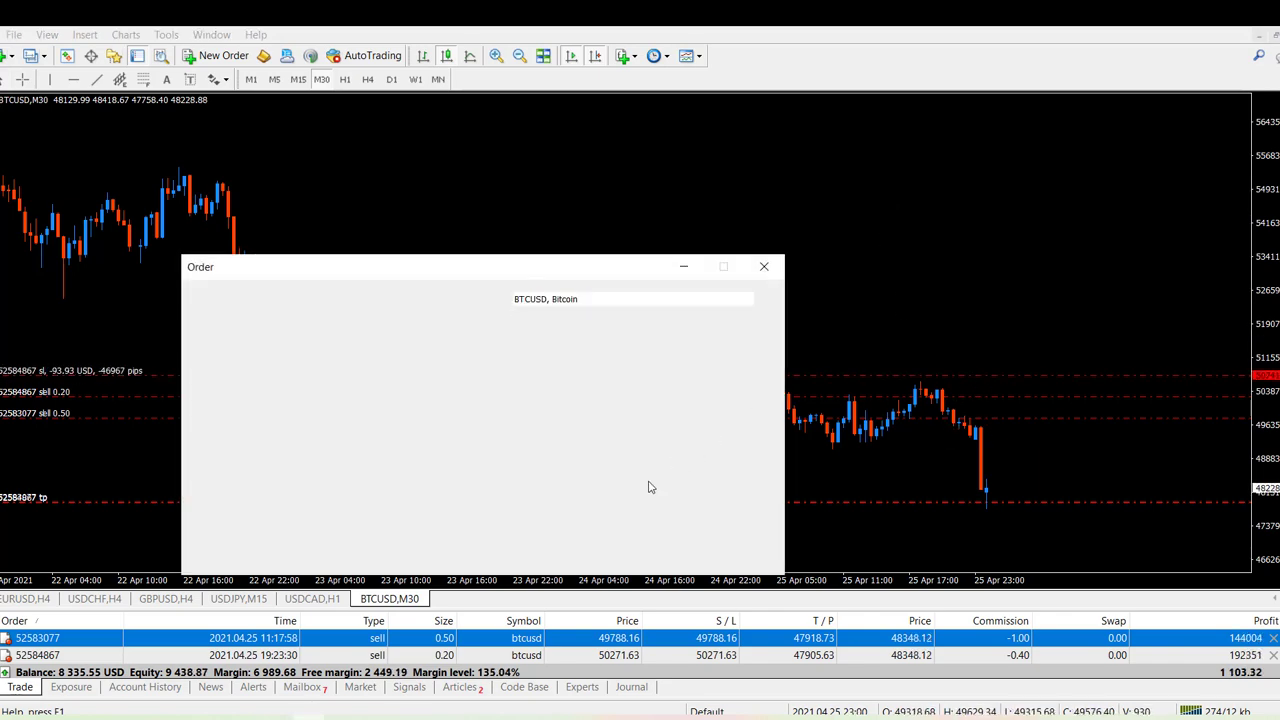
click(626, 520)
click(540, 518)
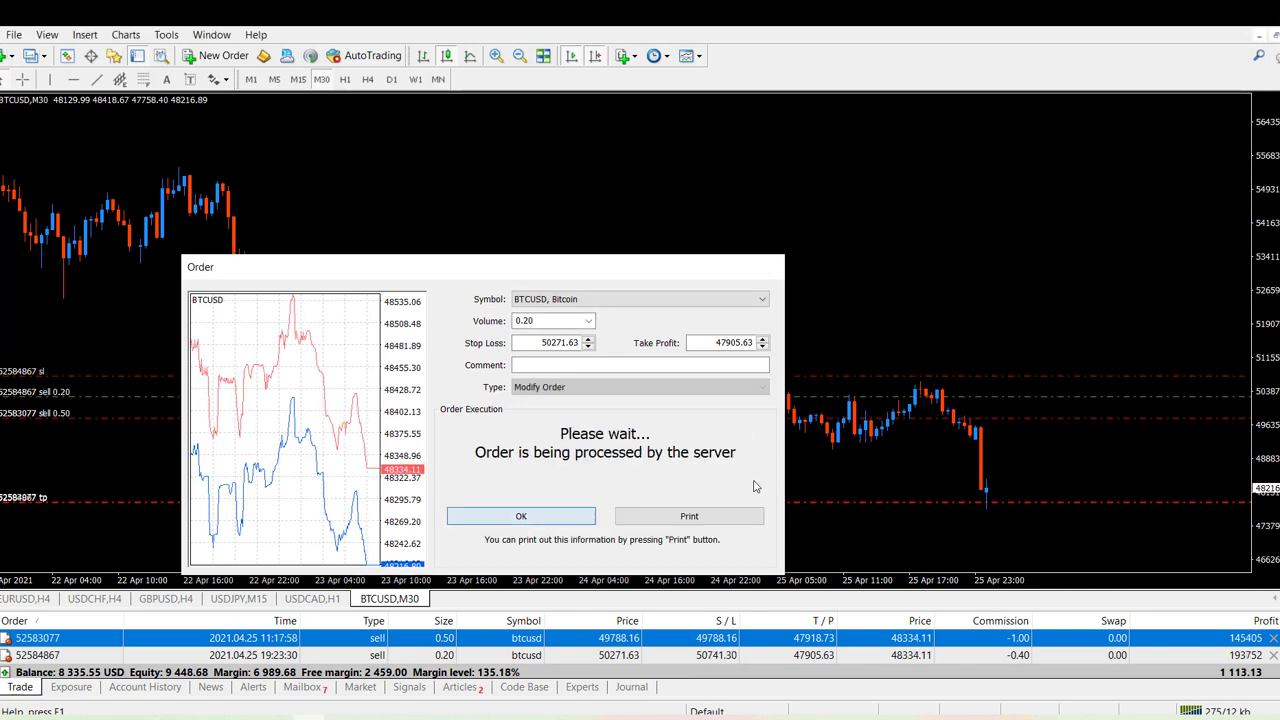
drag(993, 425, 983, 362)
click(555, 516)
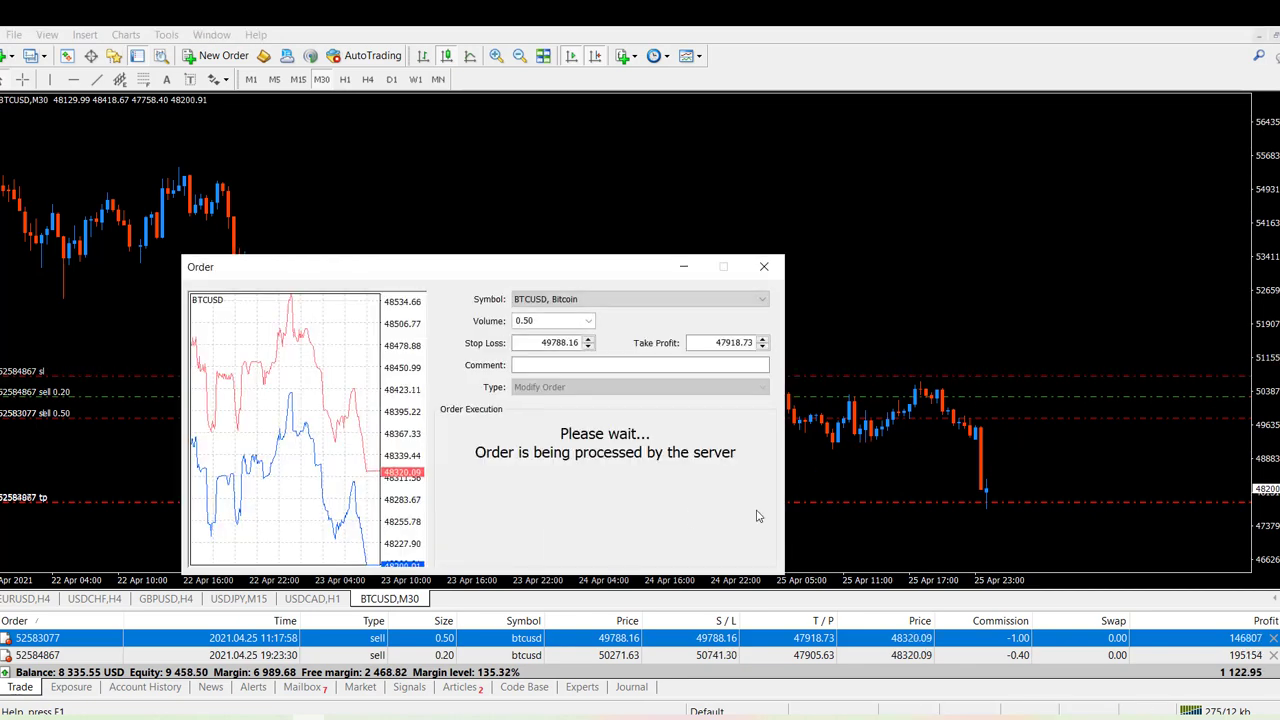
click(554, 520)
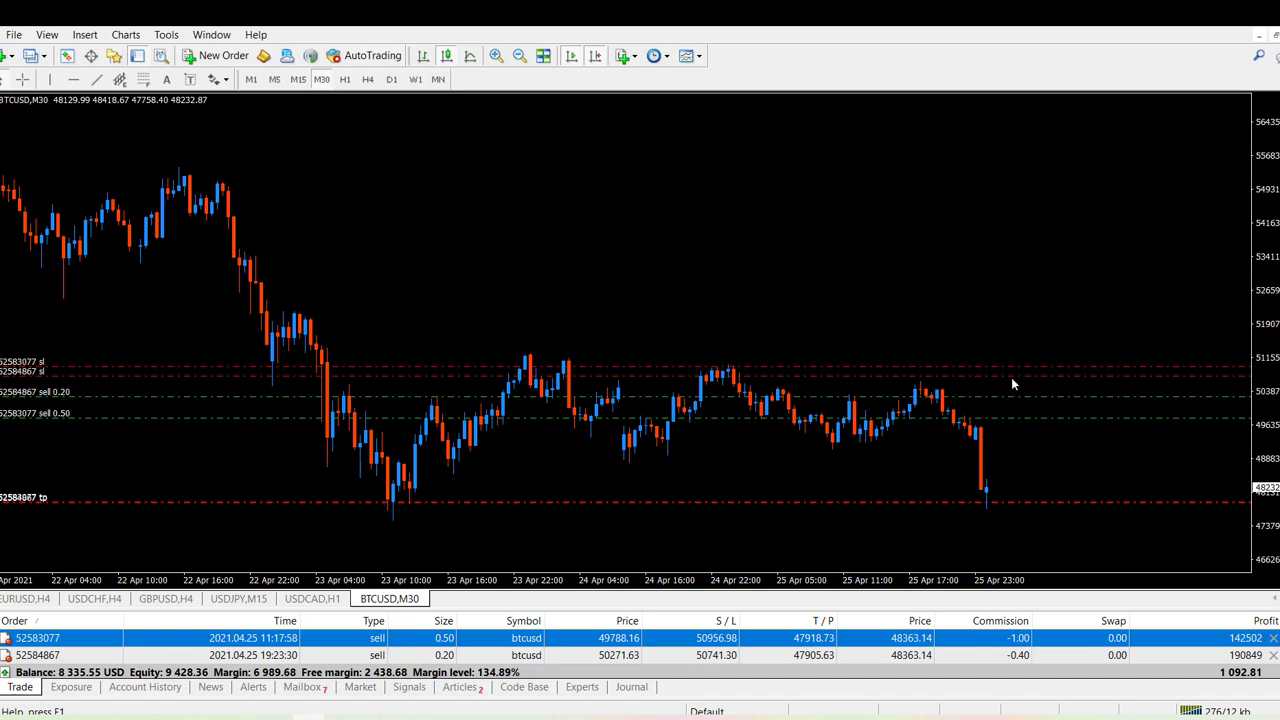
scroll(1013, 400, down, 1)
Move the 0.20-lot sell's stop loss to 49015.88 and the 0.50-lot sell's to 49308.58.
drag(1021, 390, 1021, 459)
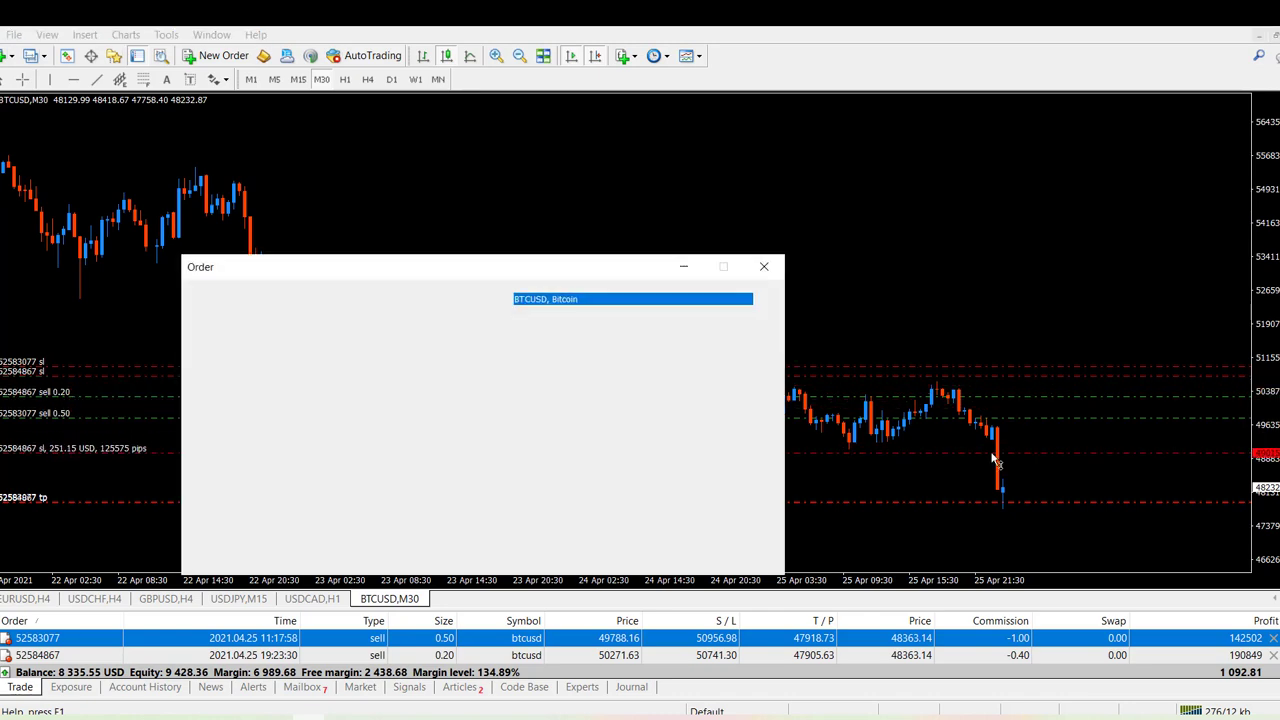
click(587, 510)
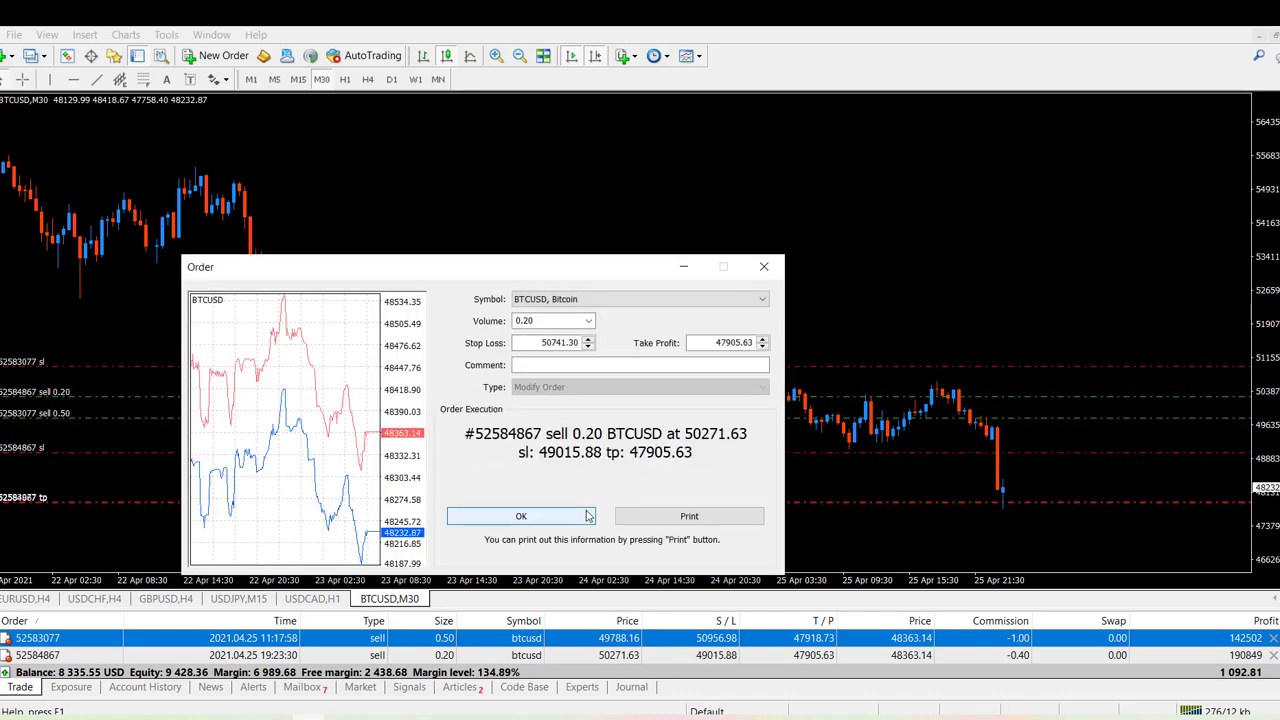
click(562, 518)
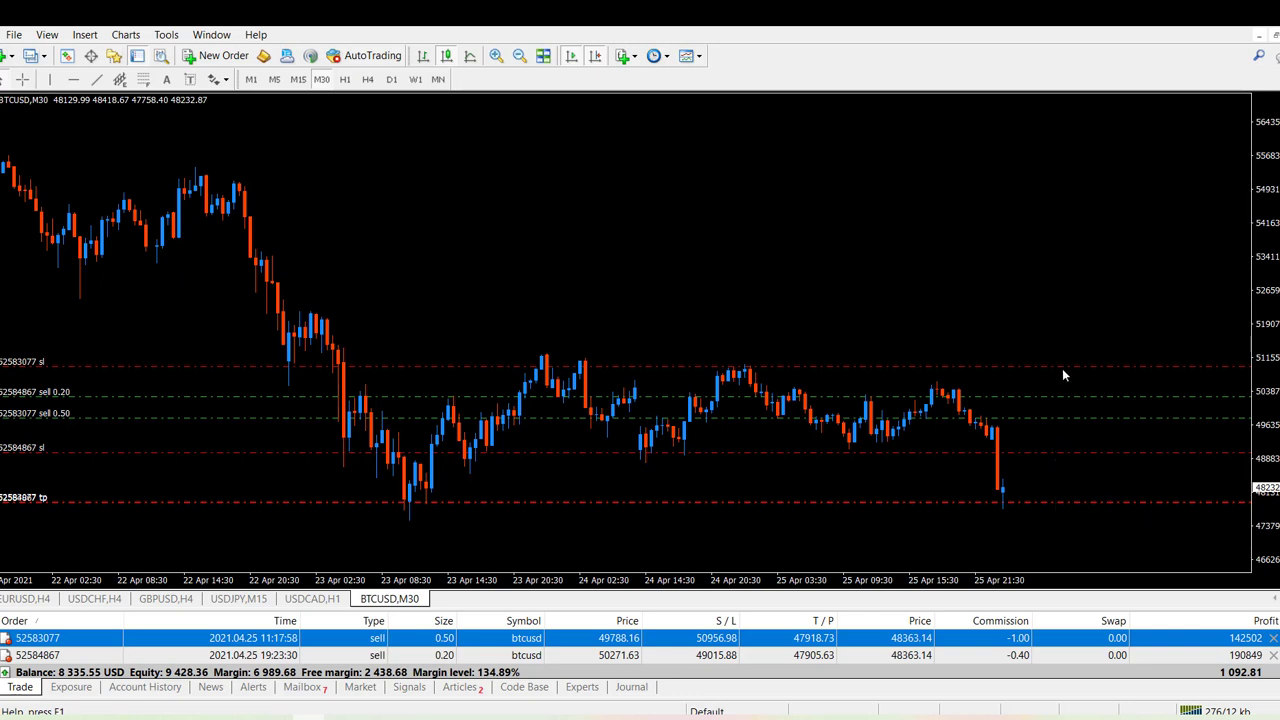
drag(1062, 366, 1063, 443)
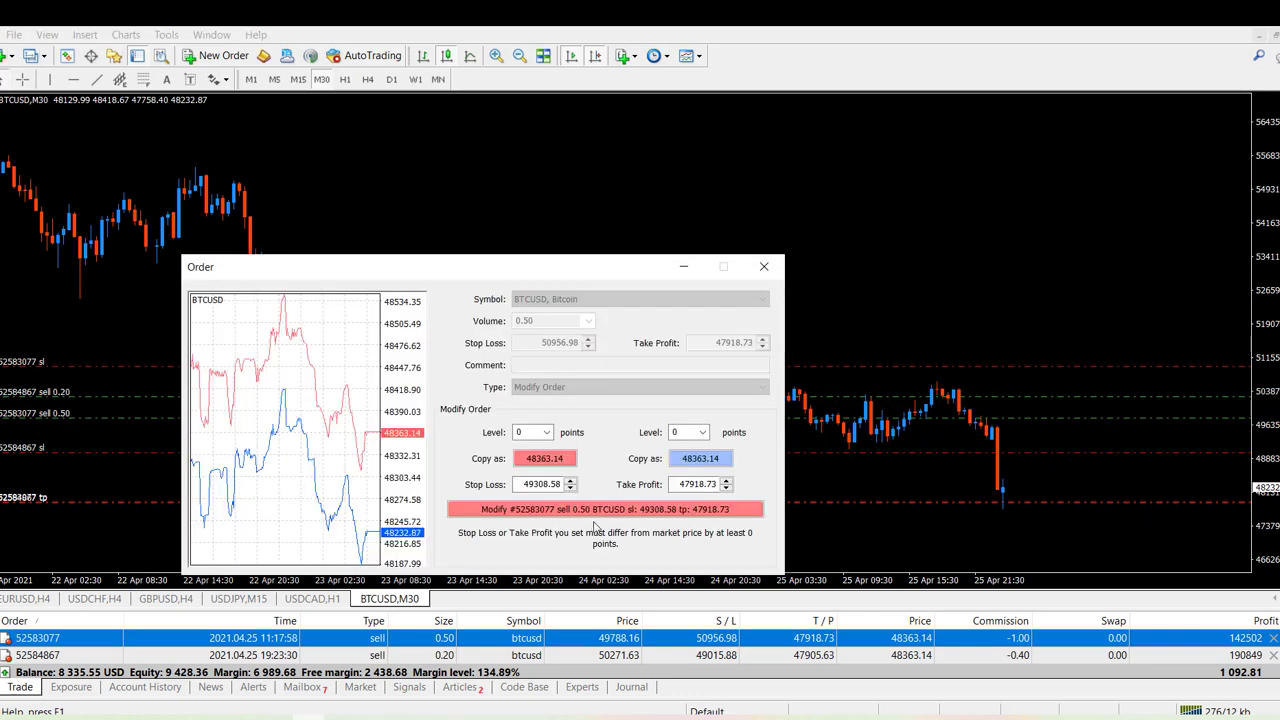
click(603, 510)
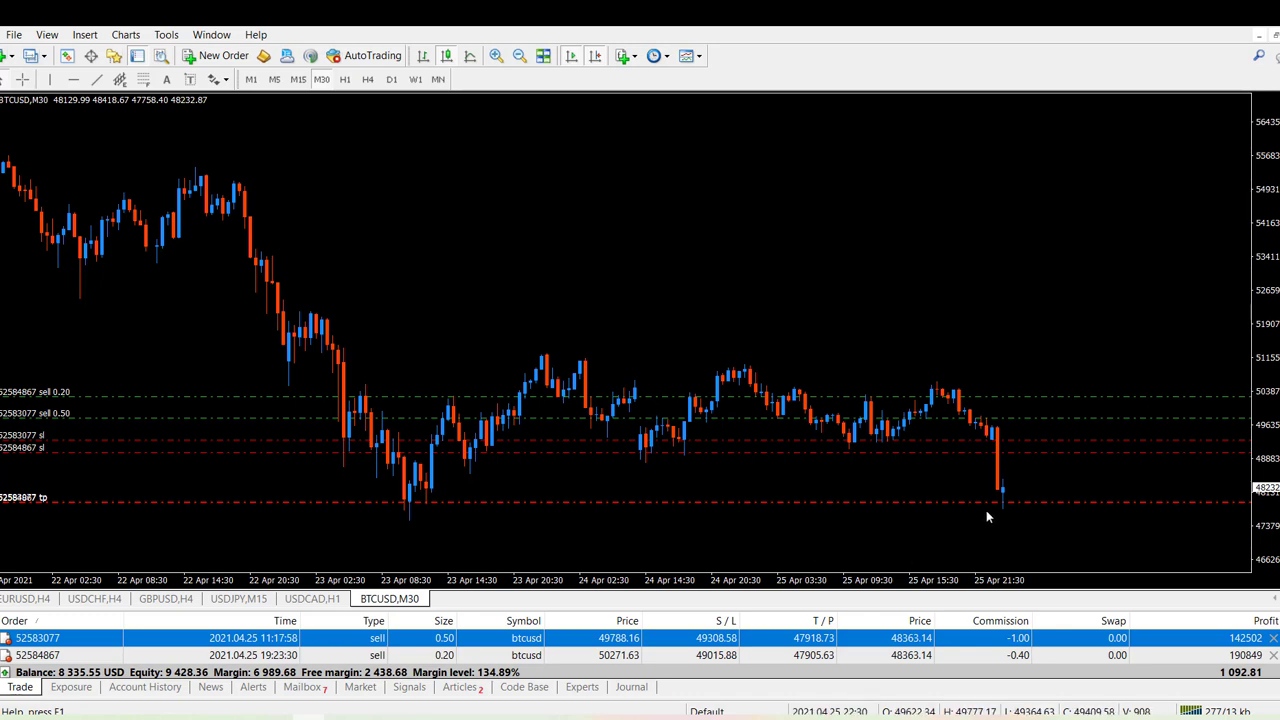
drag(1265, 380, 1265, 420)
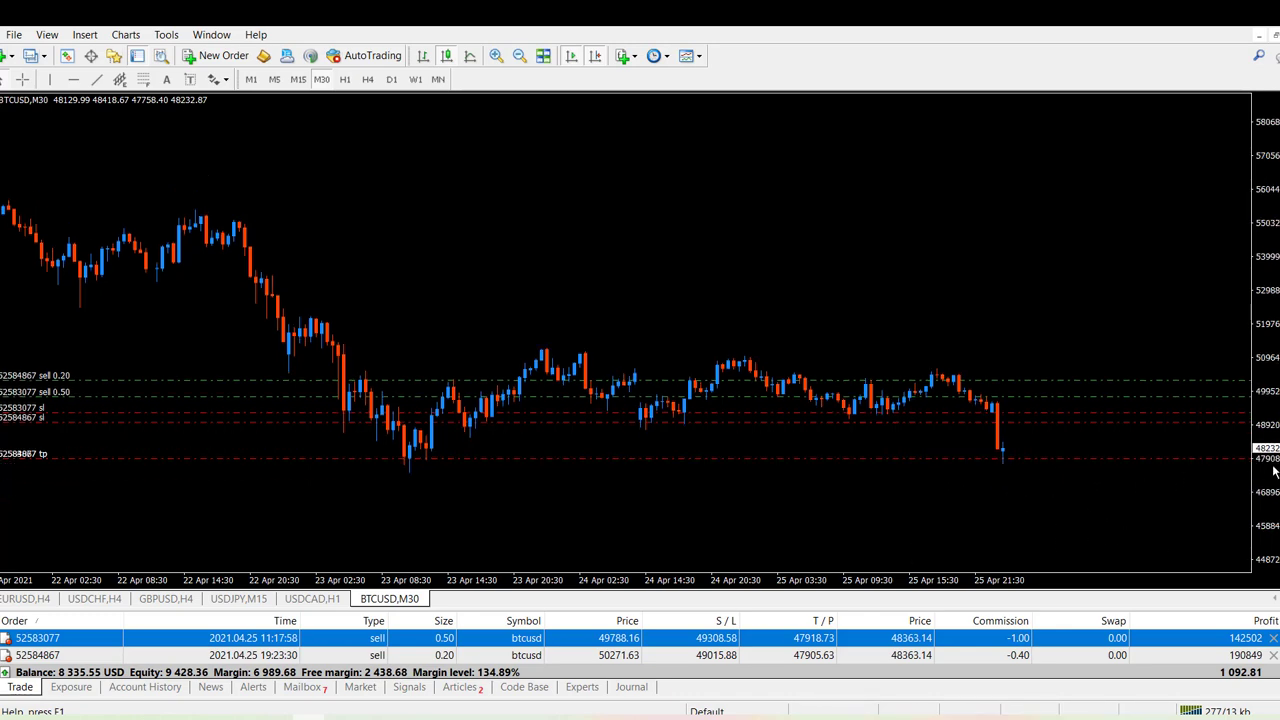
drag(1265, 474, 1265, 403)
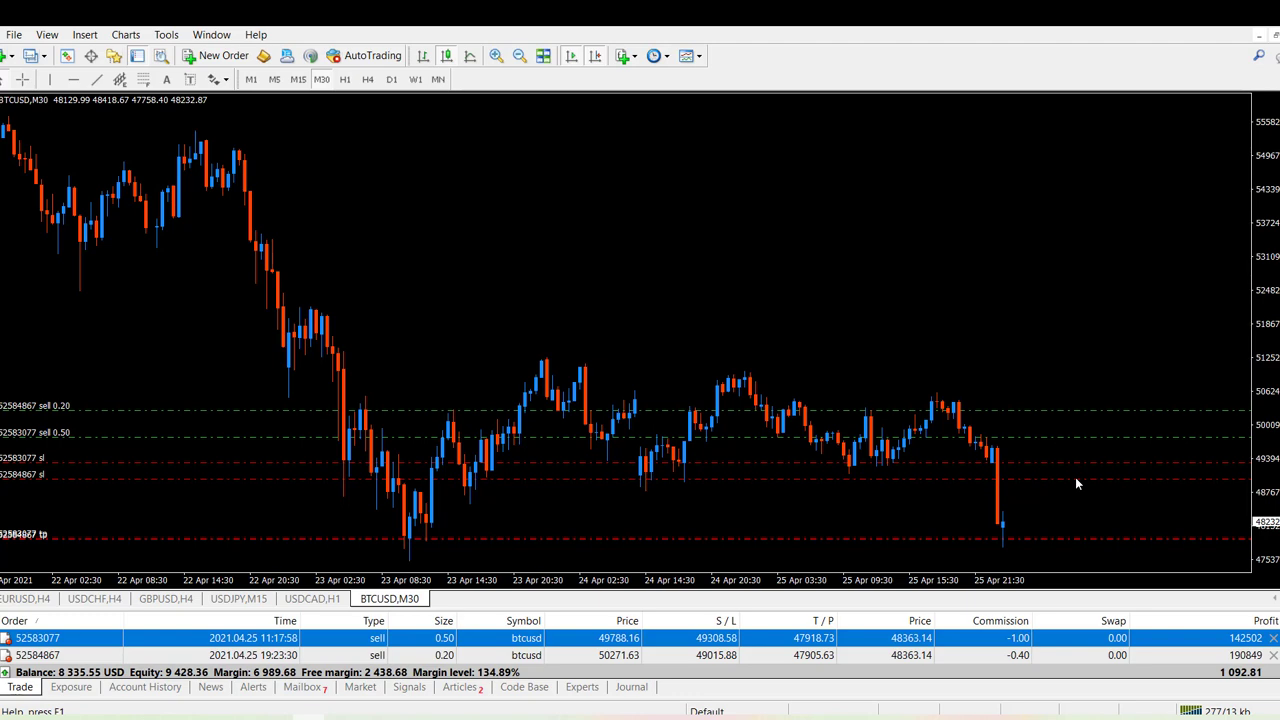
click(145, 687)
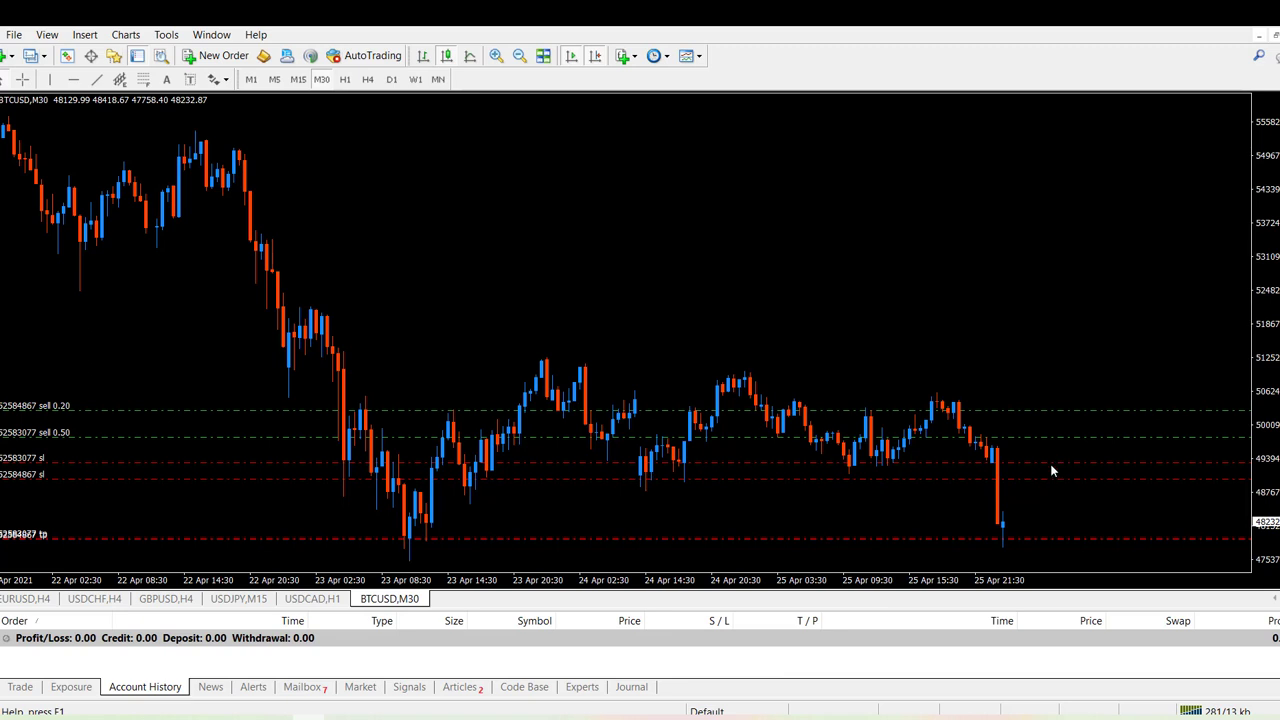
click(19, 686)
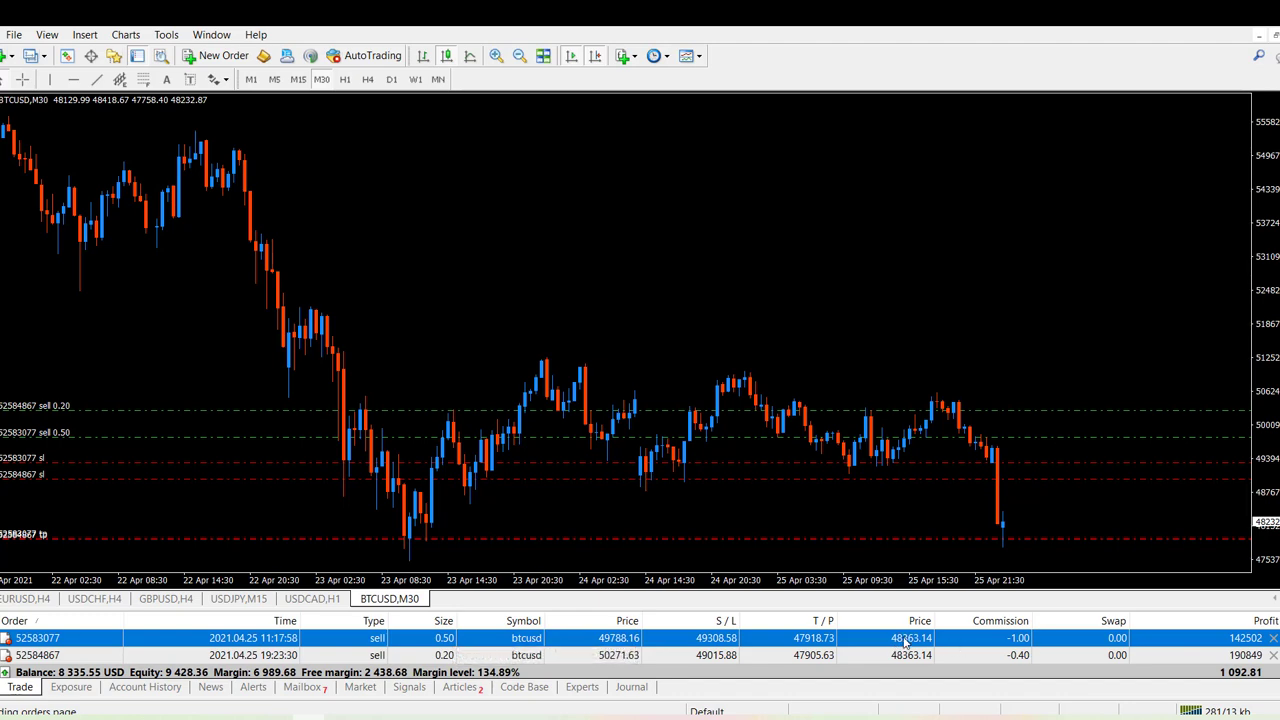
right_click(821, 642)
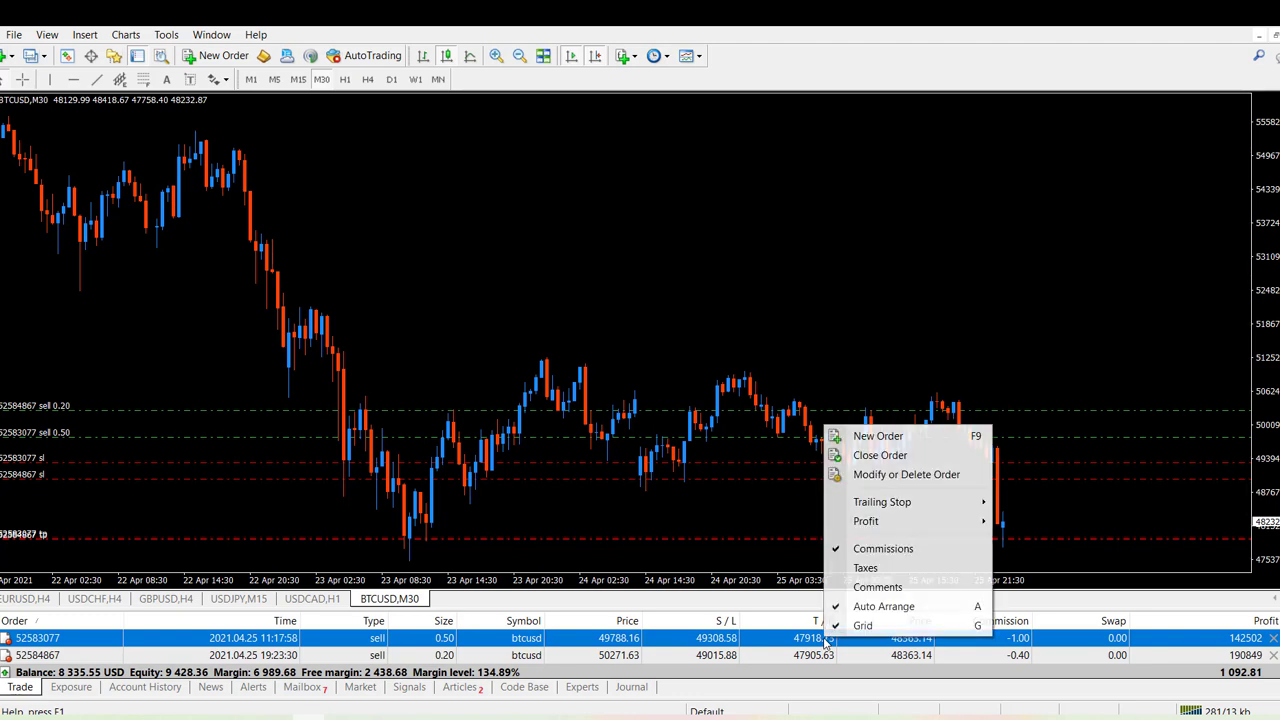
Close 0.30 lots of the 0.50-lot BTCUSD sell at 48213.98 for 471.65 profit, then check history.
click(880, 456)
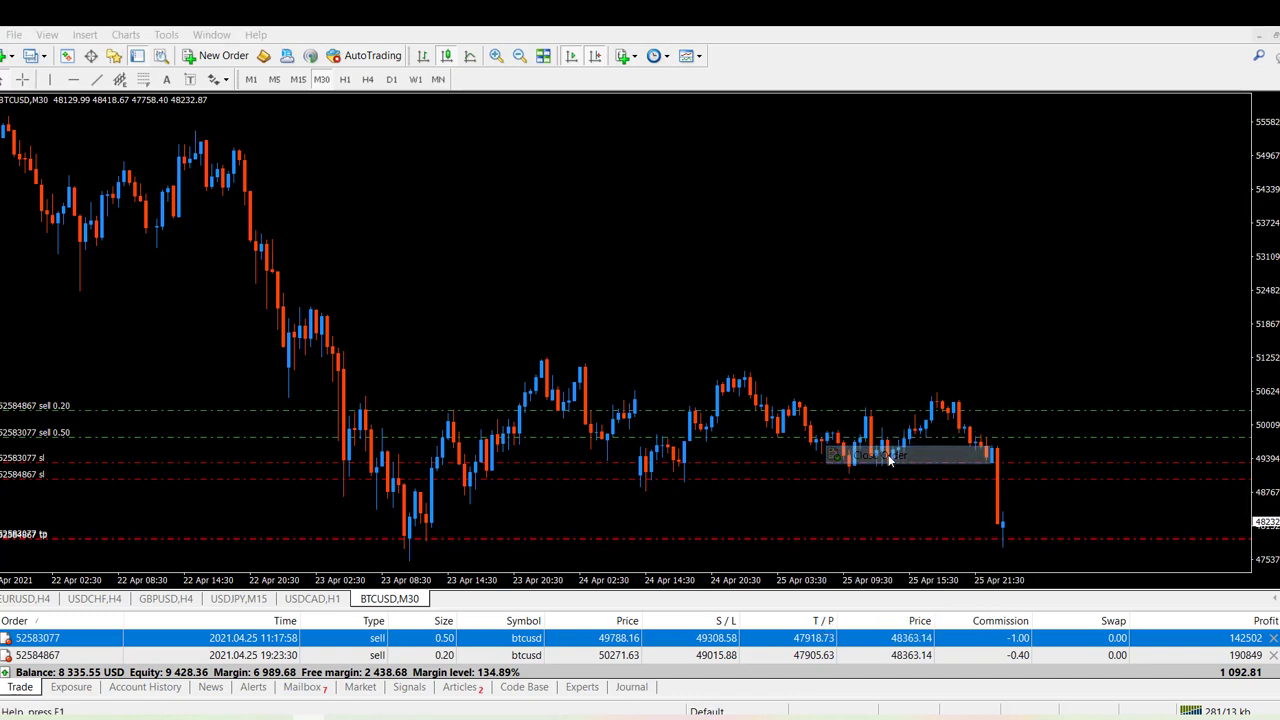
drag(497, 274, 522, 192)
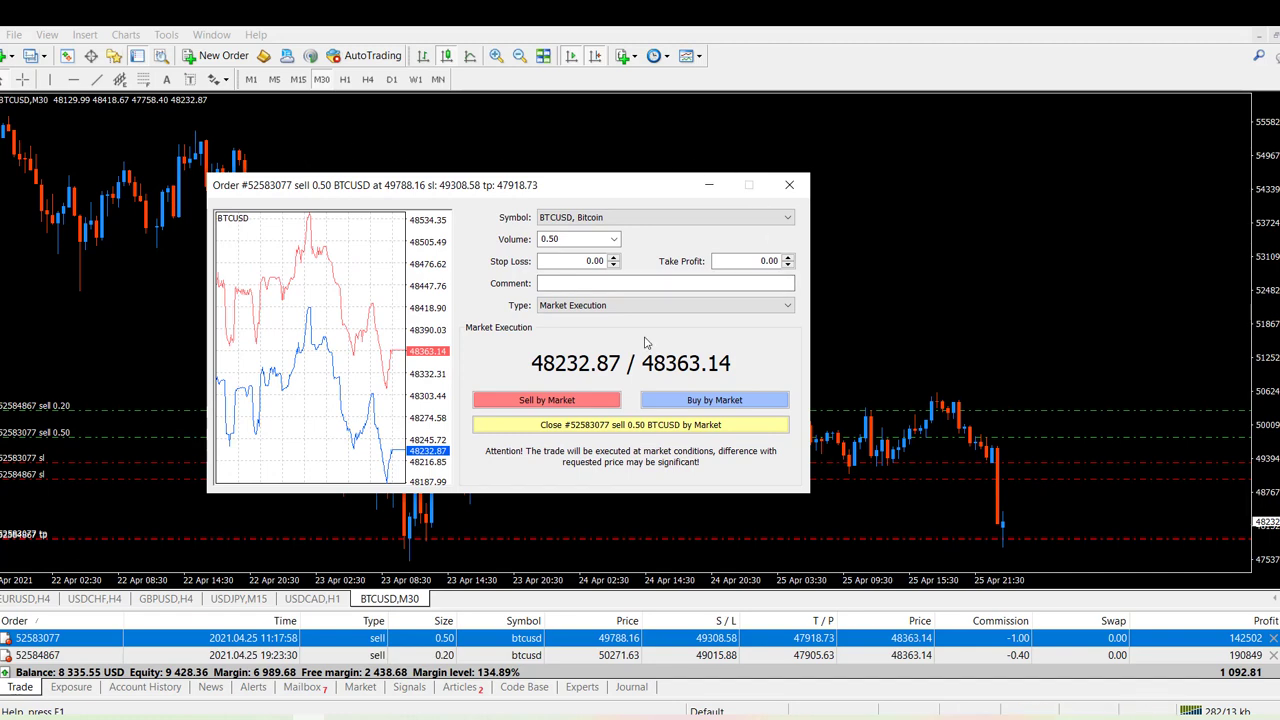
click(581, 240)
text(.3)
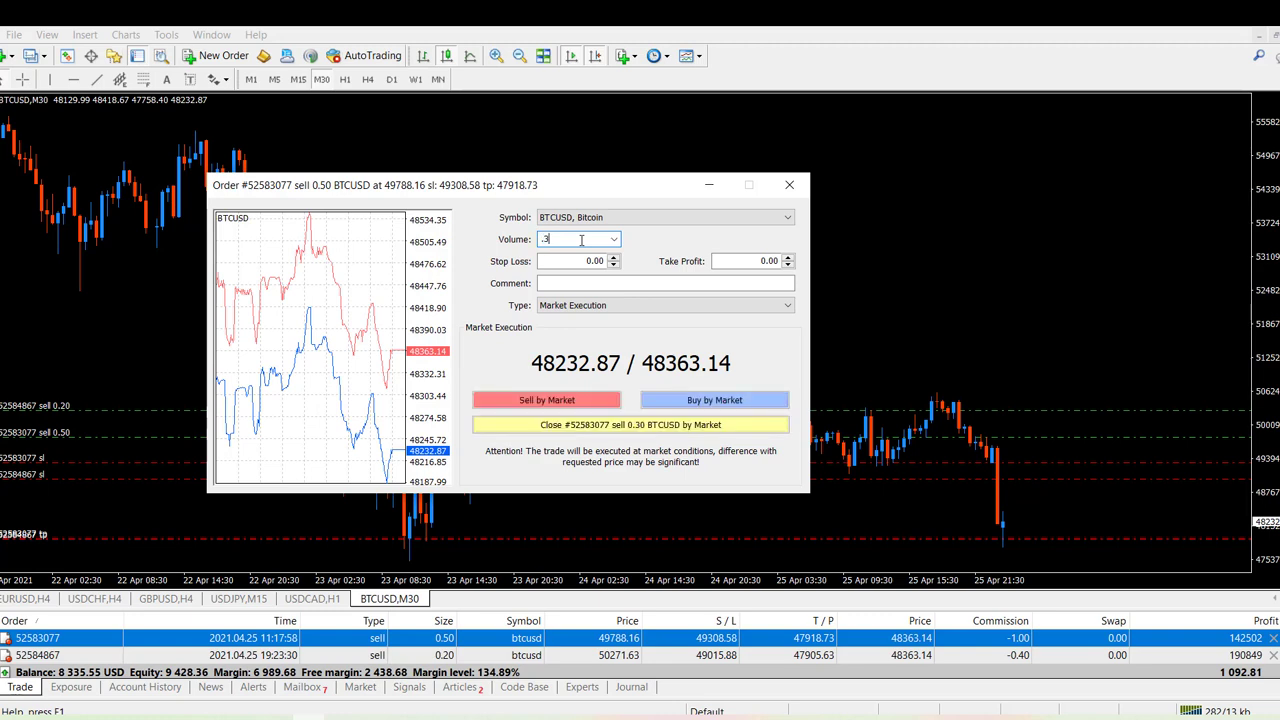
click(622, 428)
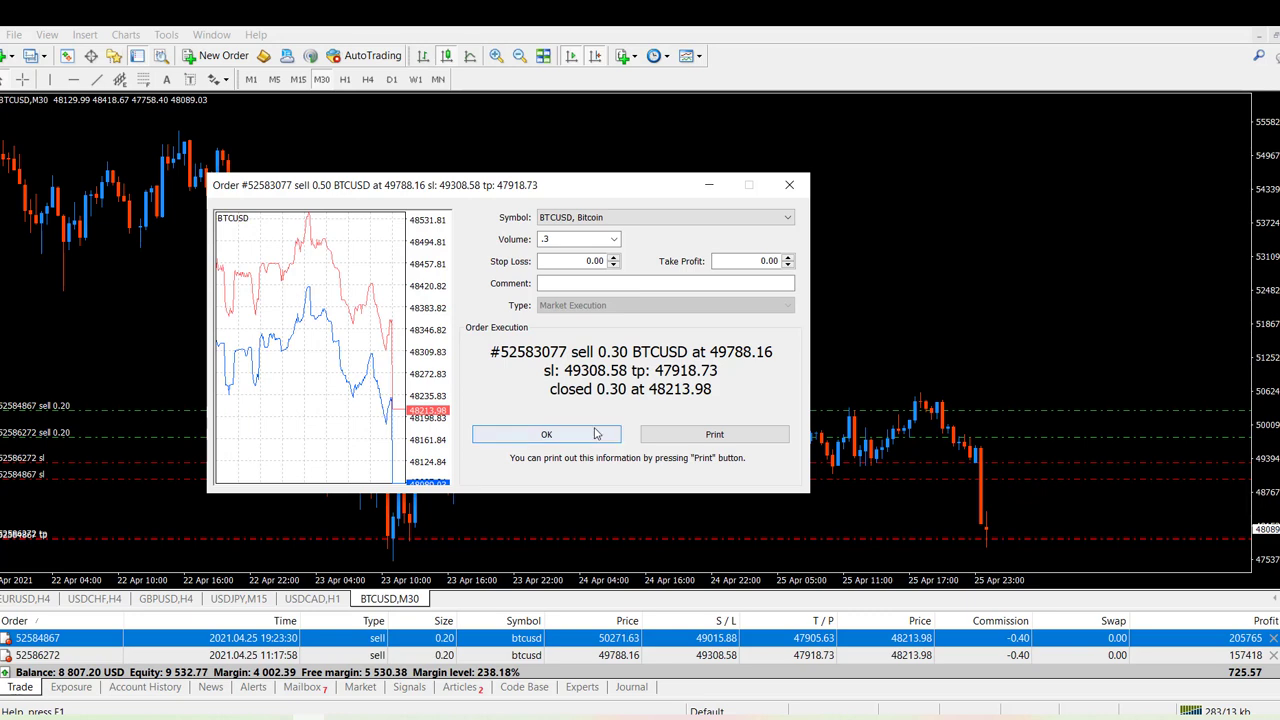
click(583, 440)
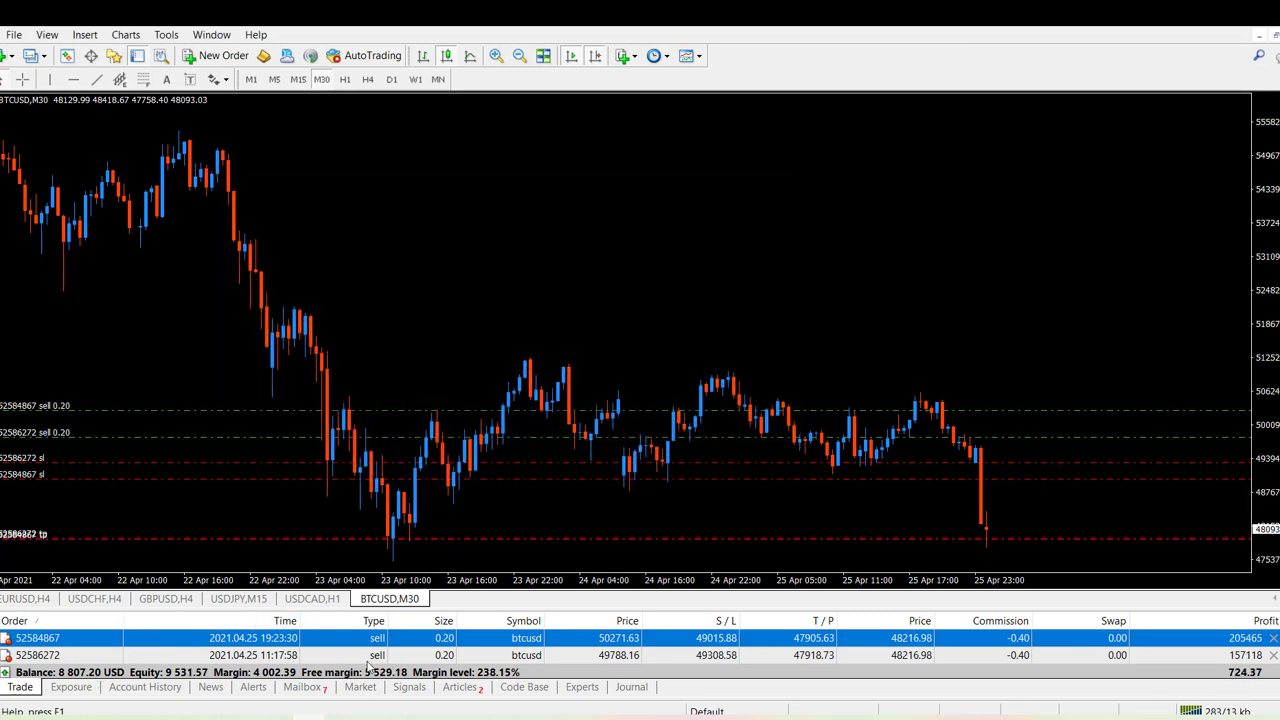
click(146, 687)
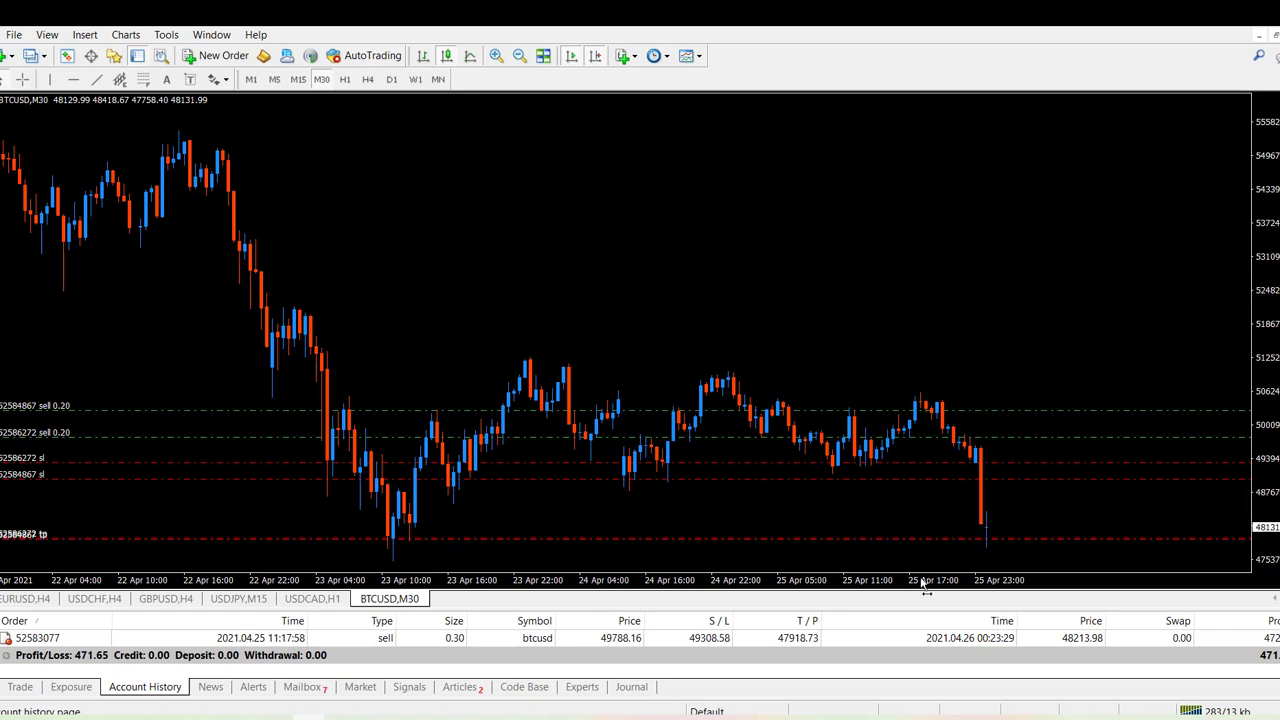
From the Trade list, open Close Order for the second 0.20-lot sell, select its volume, then cancel.
click(28, 688)
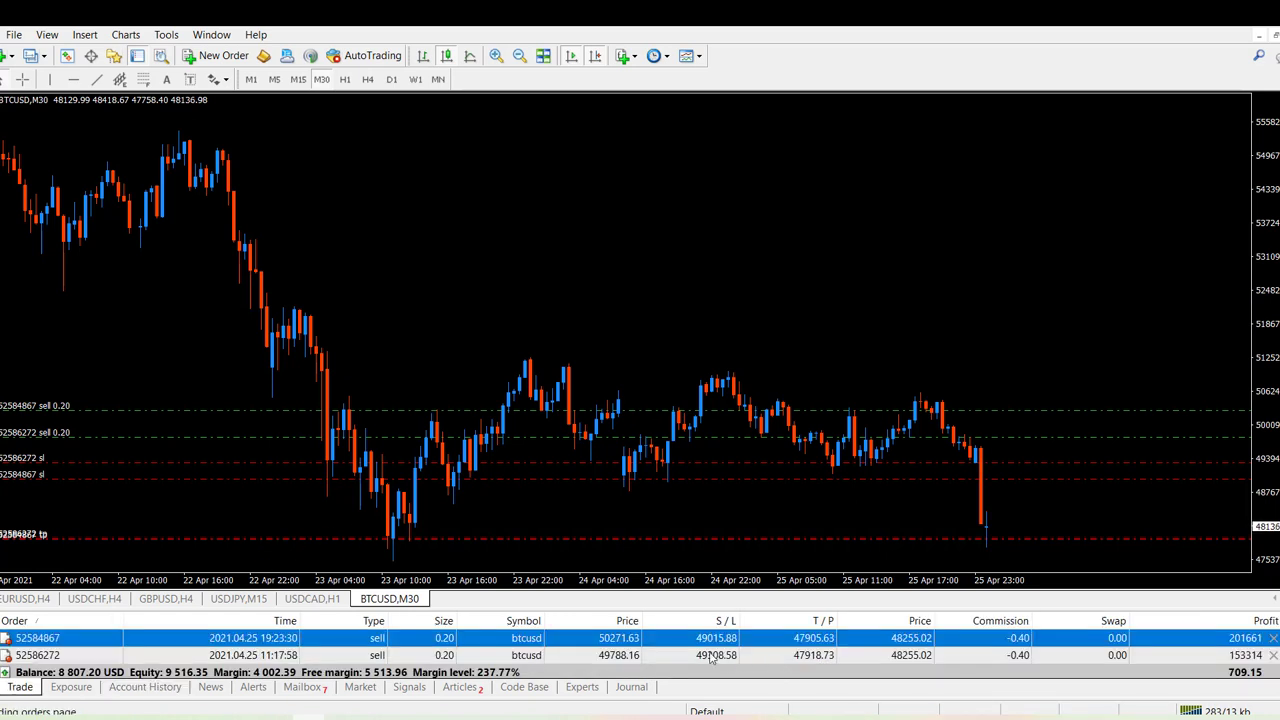
click(595, 660)
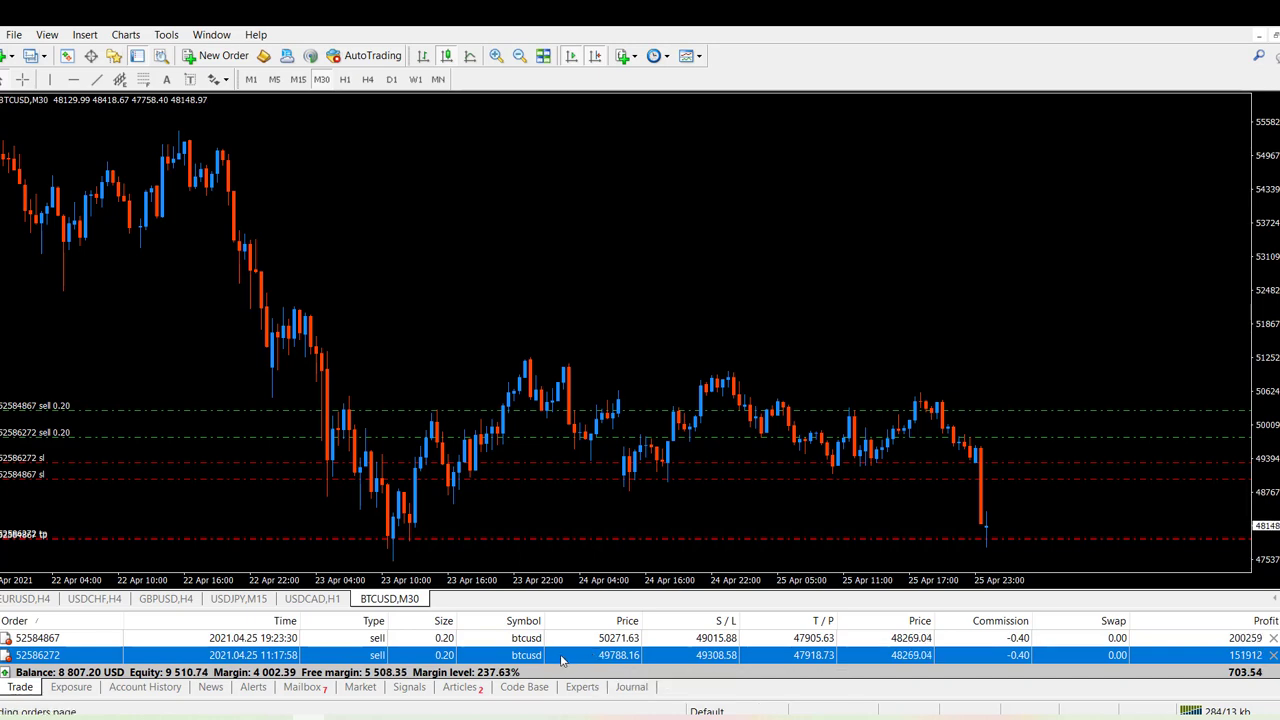
right_click(562, 660)
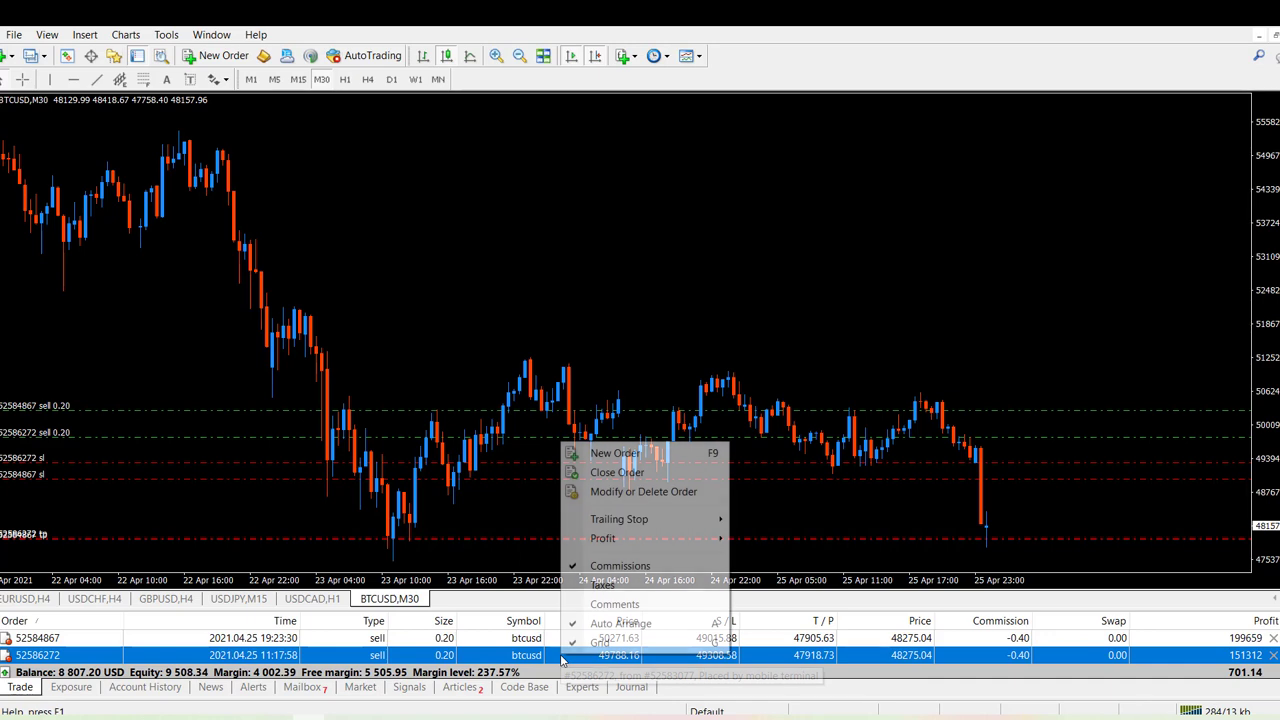
click(630, 474)
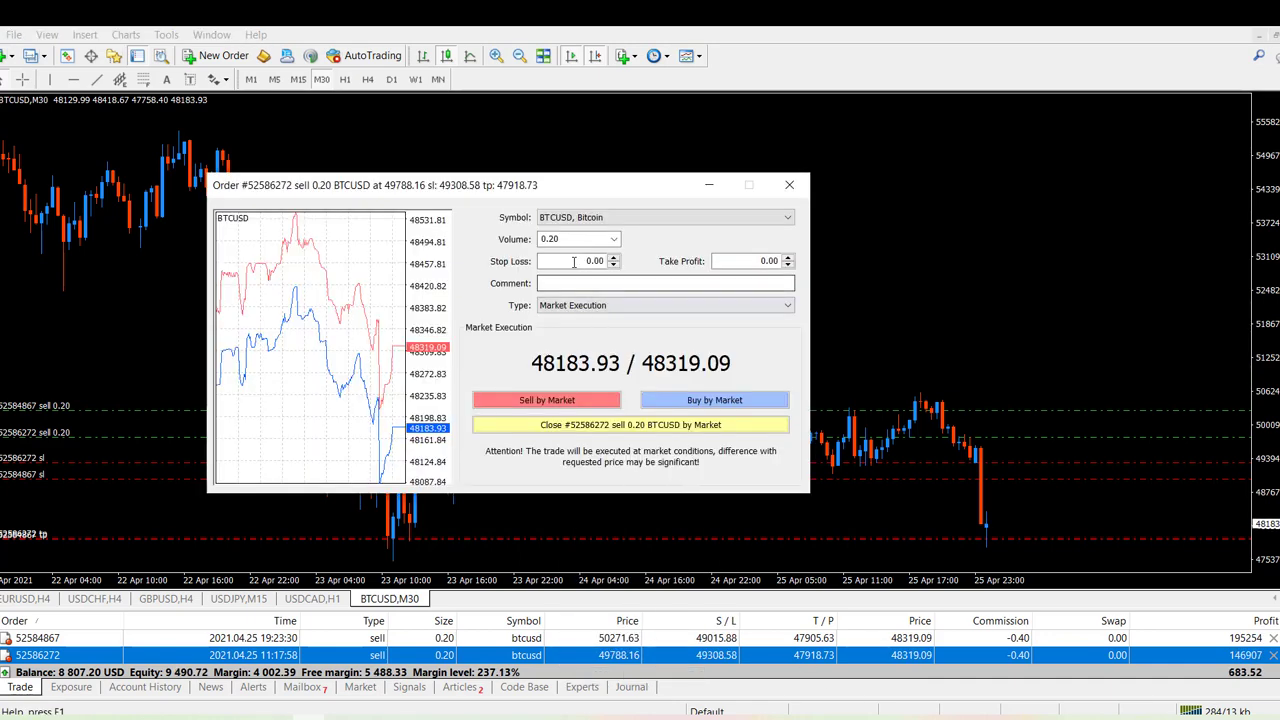
double_click(550, 239)
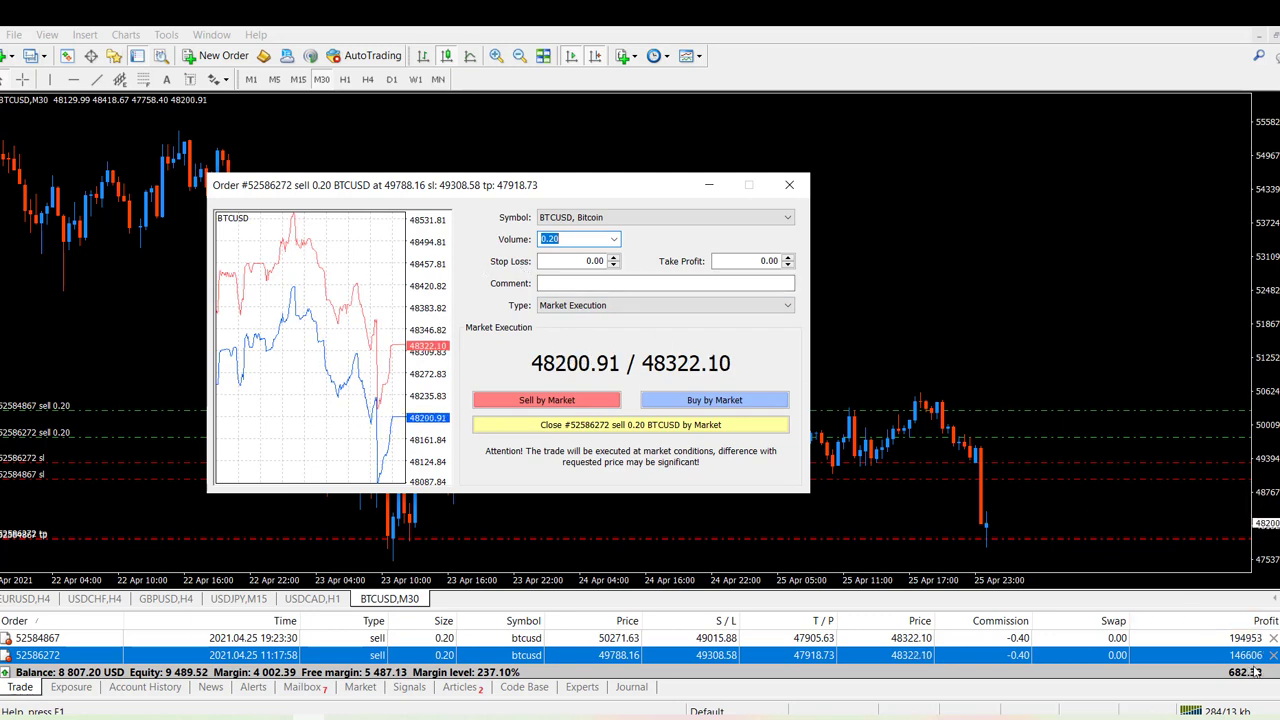
click(790, 186)
Switch the open orders' profit display to term currency.
right_click(1170, 648)
mouse_move(1180, 540)
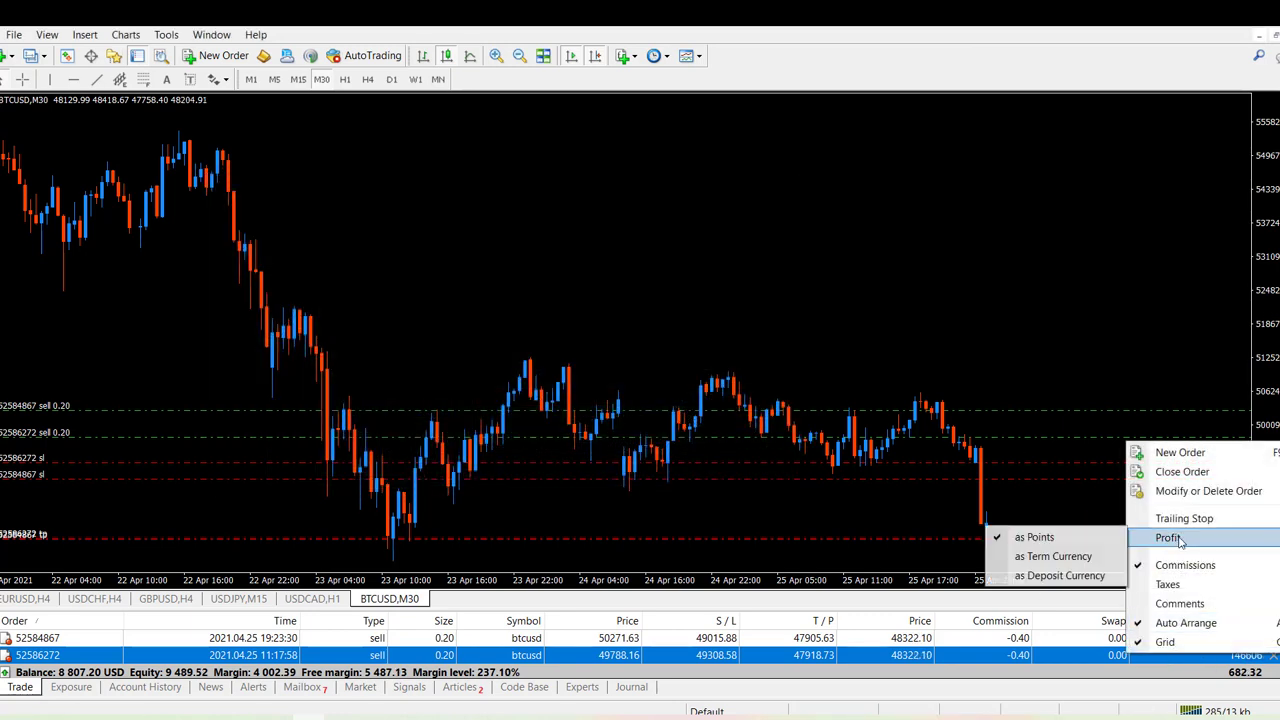
click(1053, 556)
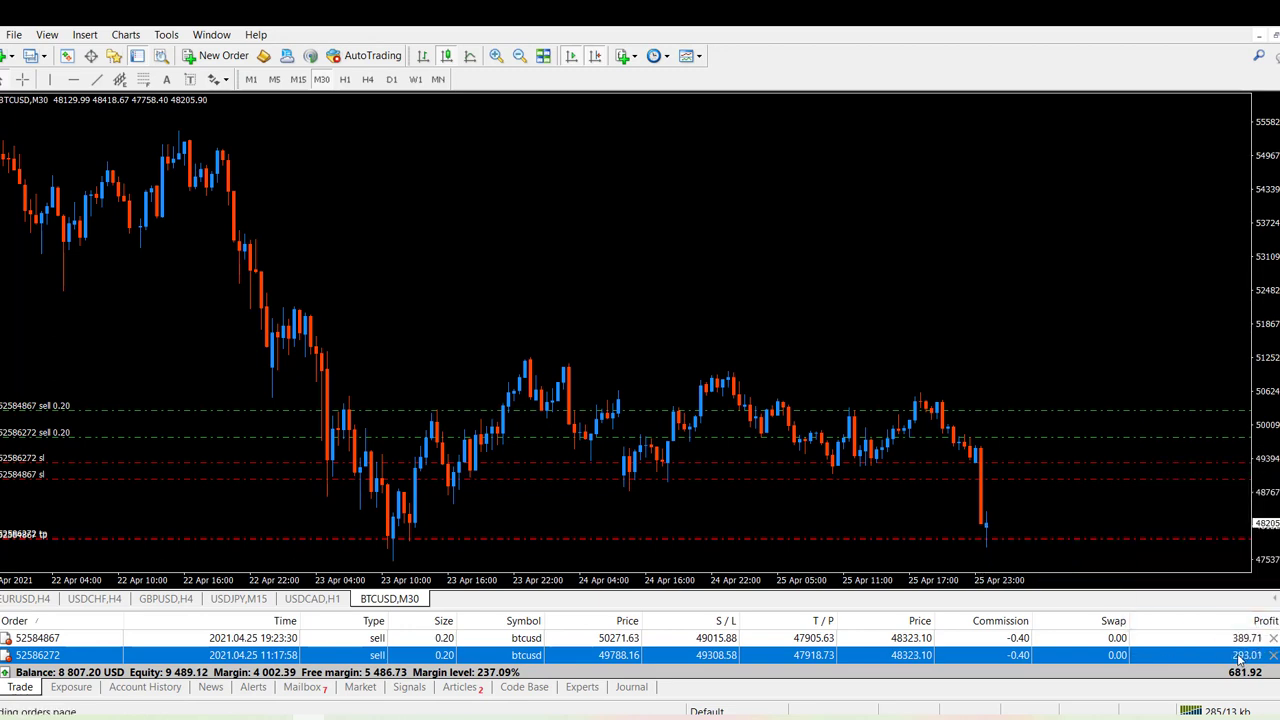
Close 0.10 lots of the second 0.20-lot sell at market, 48325.10 for 146.31 profit.
right_click(803, 660)
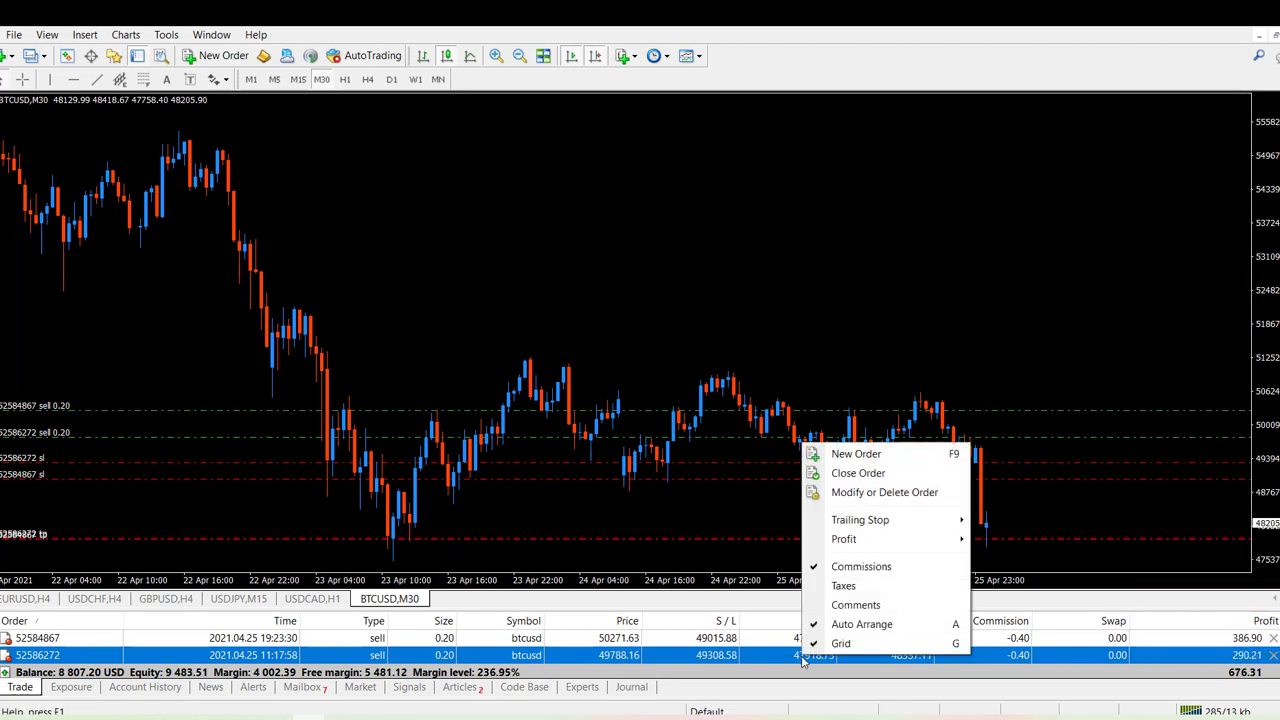
click(858, 473)
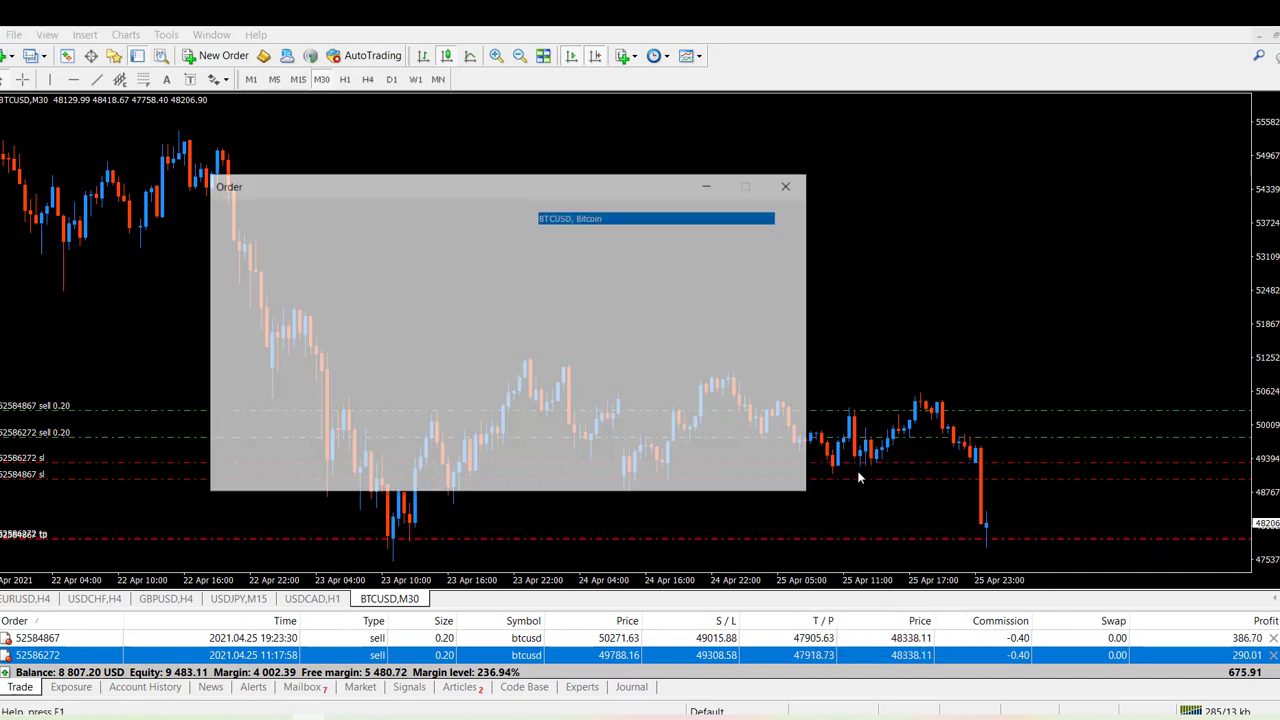
drag(570, 241, 538, 241)
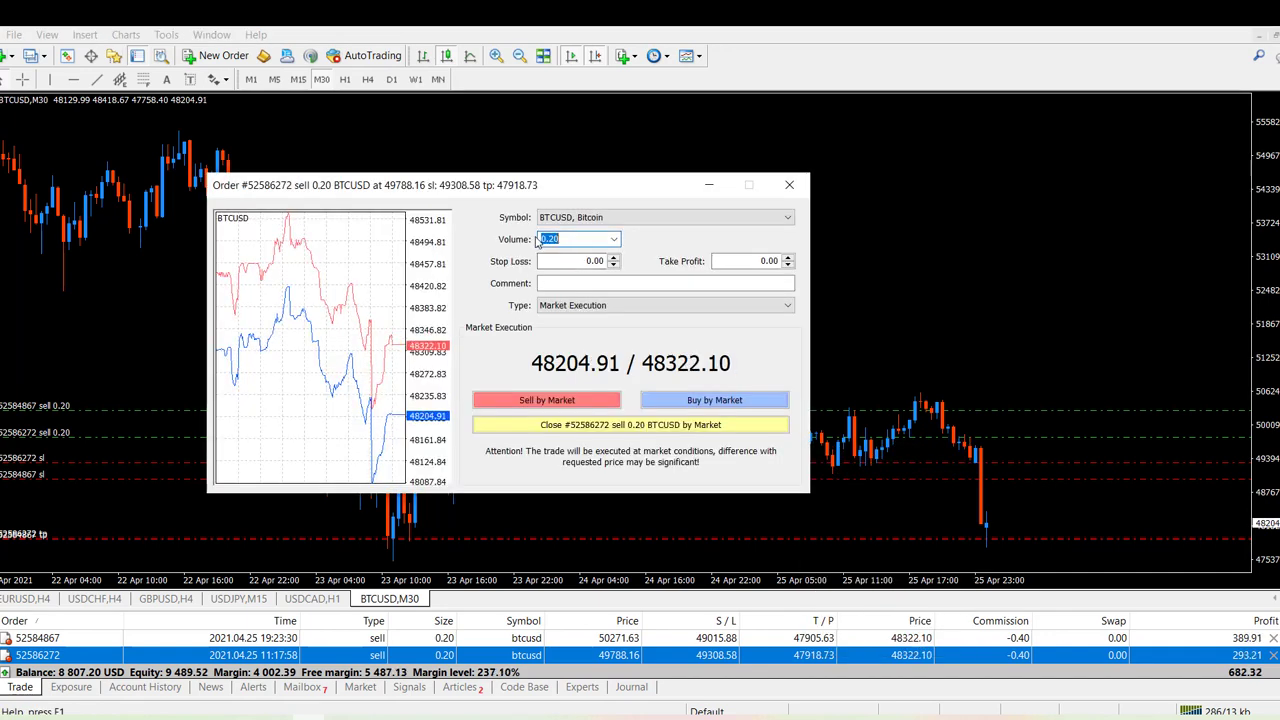
text(0.1)
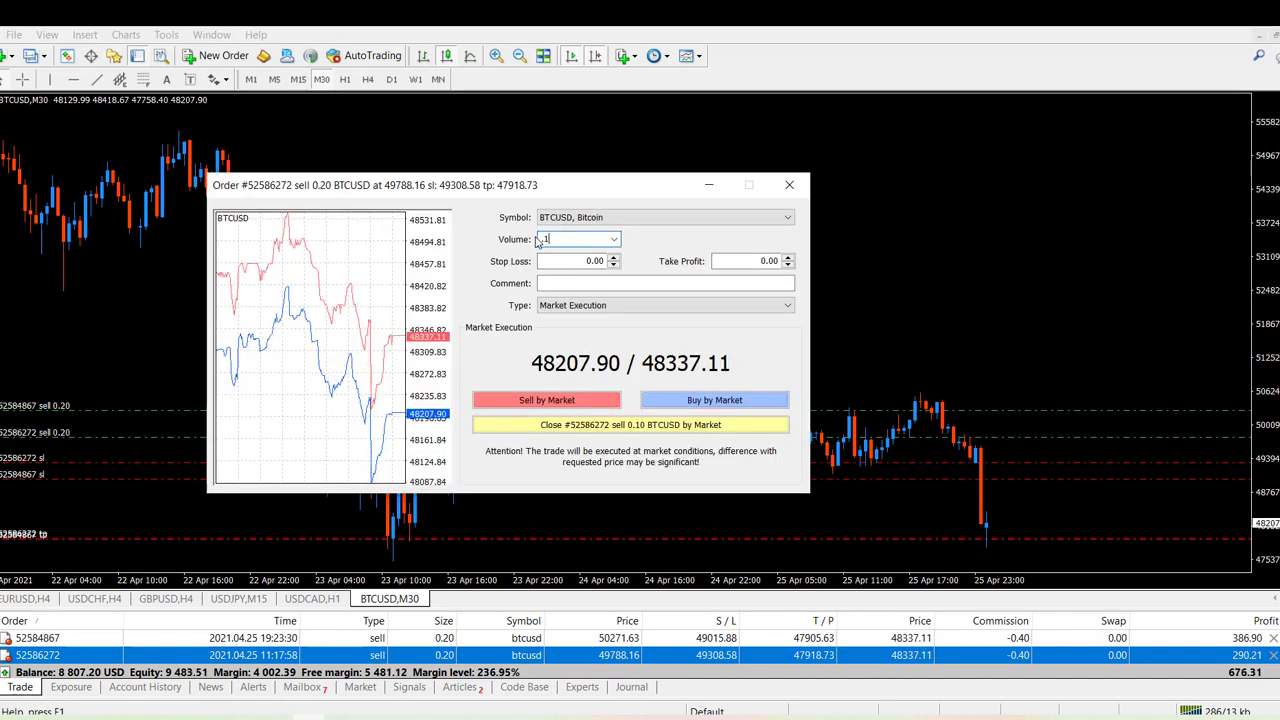
click(648, 426)
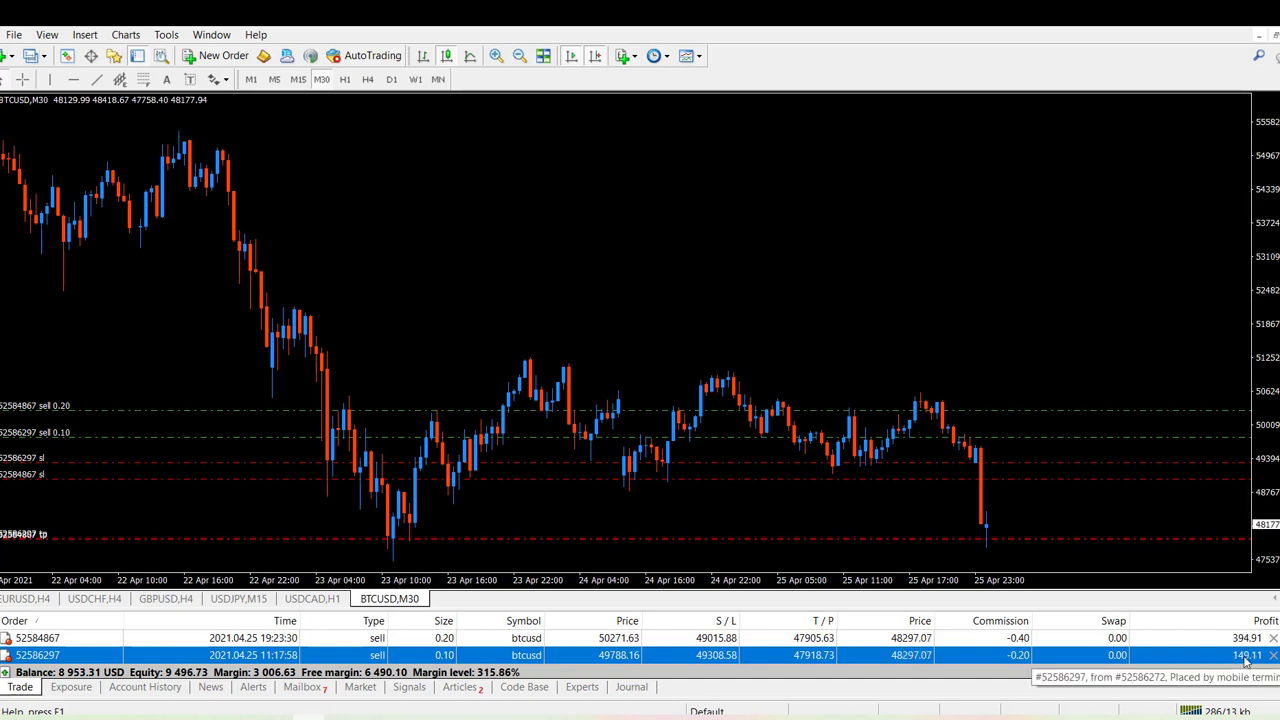
click(142, 688)
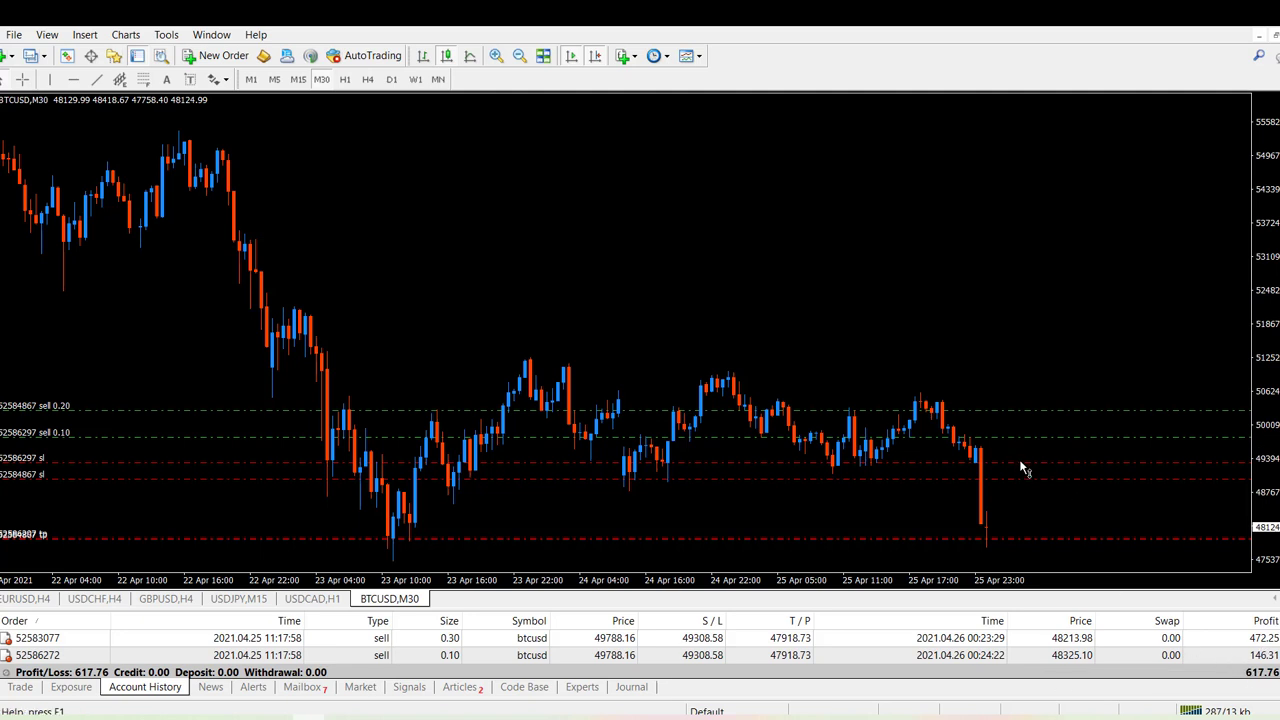
Review Account History listing the 0.30 and 0.10-lot closes totalling 617.76 profit.
drag(1024, 466, 1023, 420)
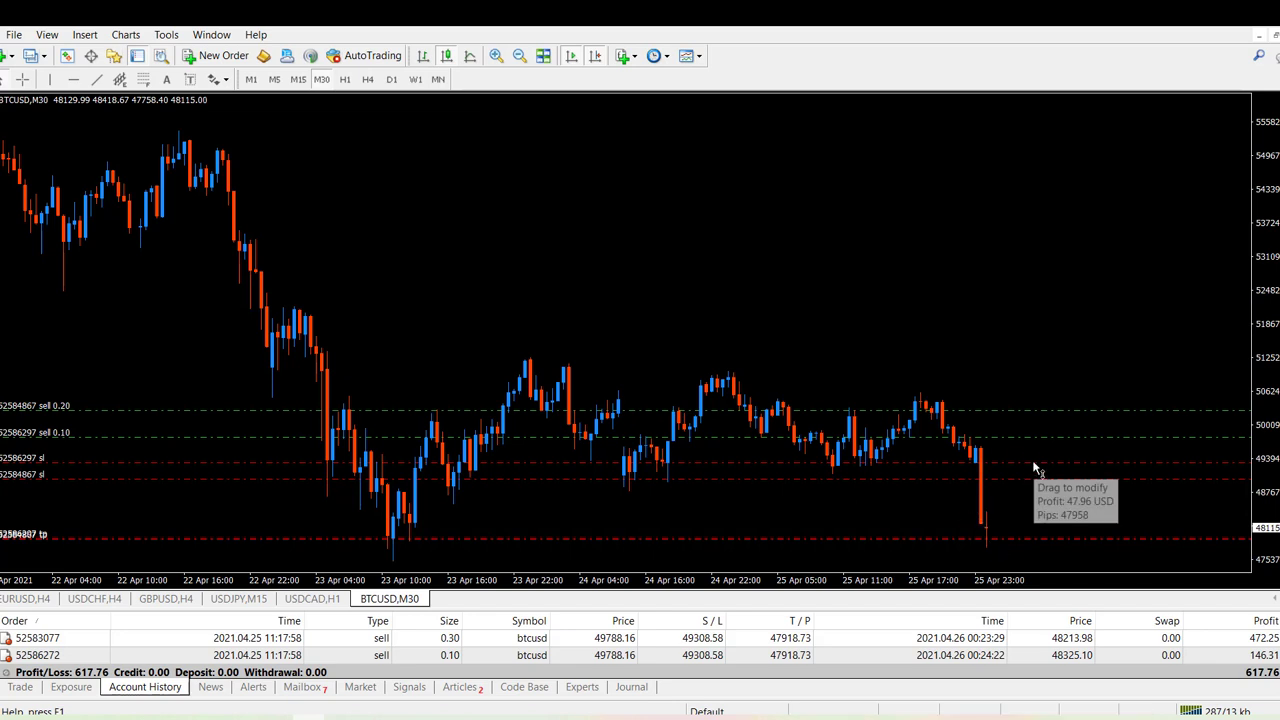
click(24, 688)
click(145, 687)
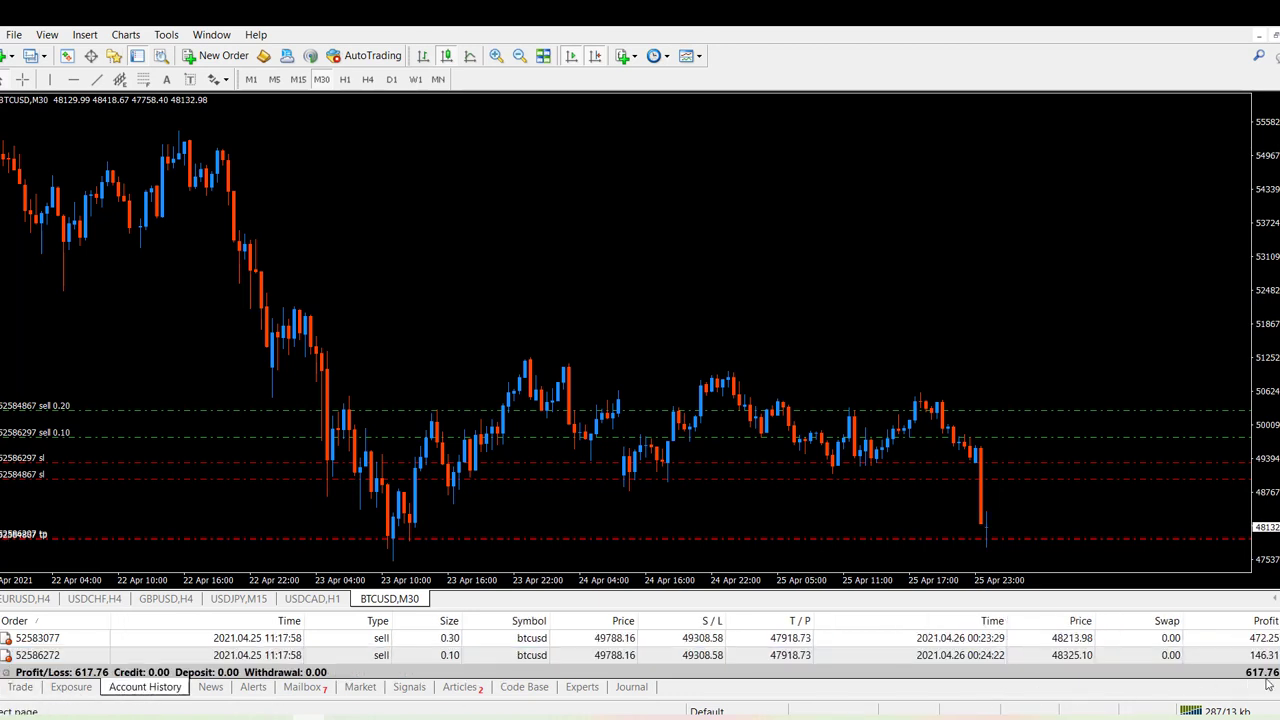